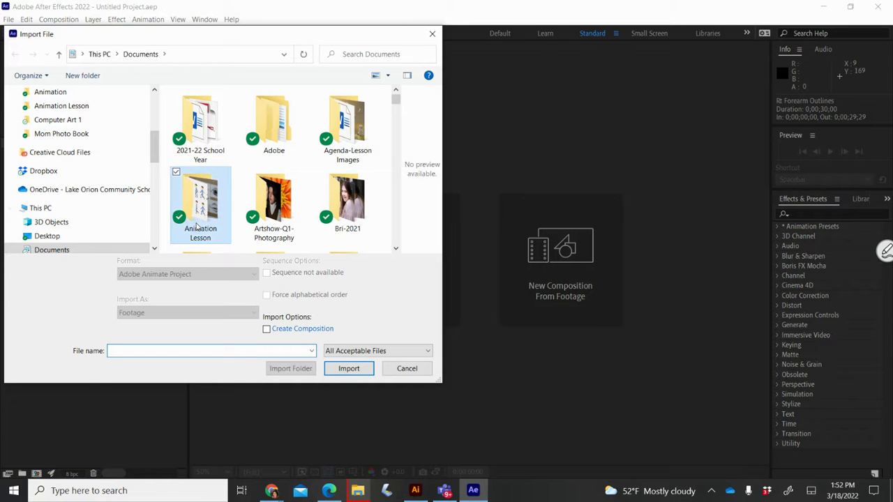
Import Mountain Scene.ai from the Animation Lesson folder as a Composition with Layer Size footage dimensions.
double_click(198, 223)
scroll(197, 226, down, 3)
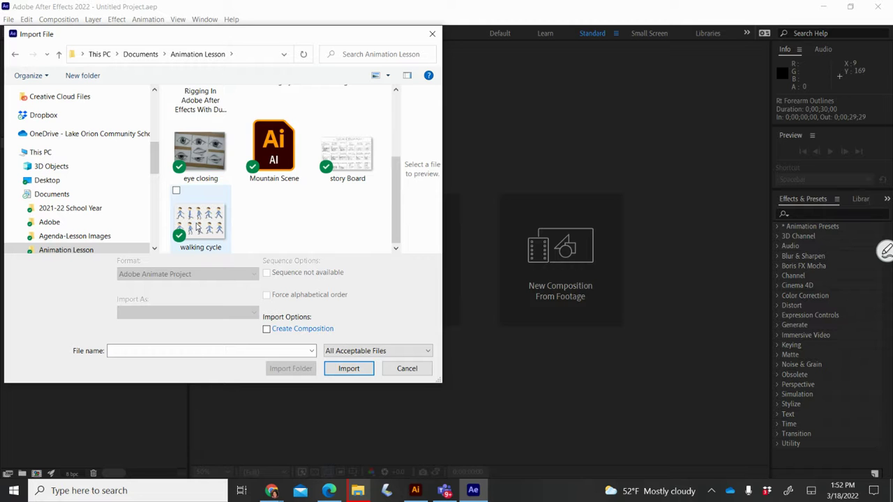
click(274, 148)
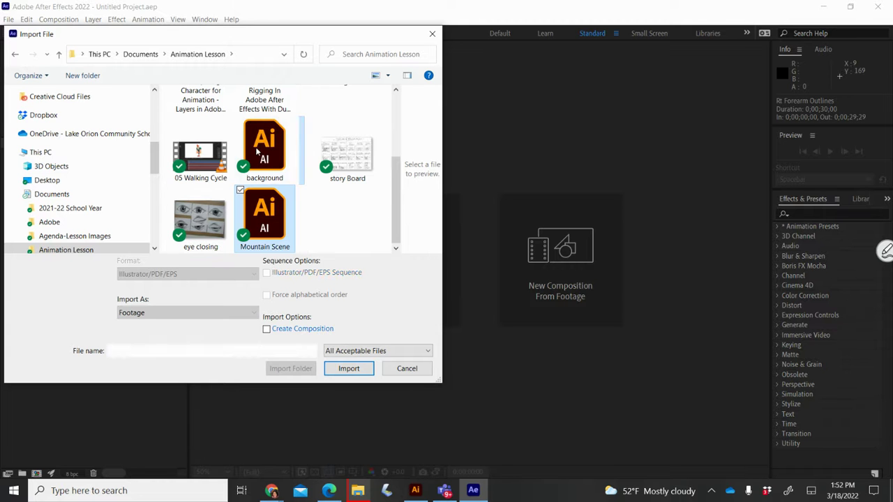
click(351, 371)
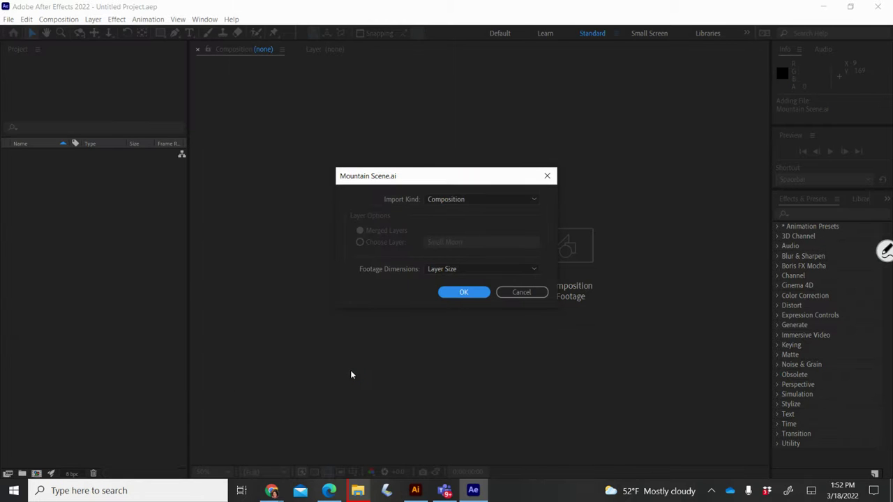
click(465, 292)
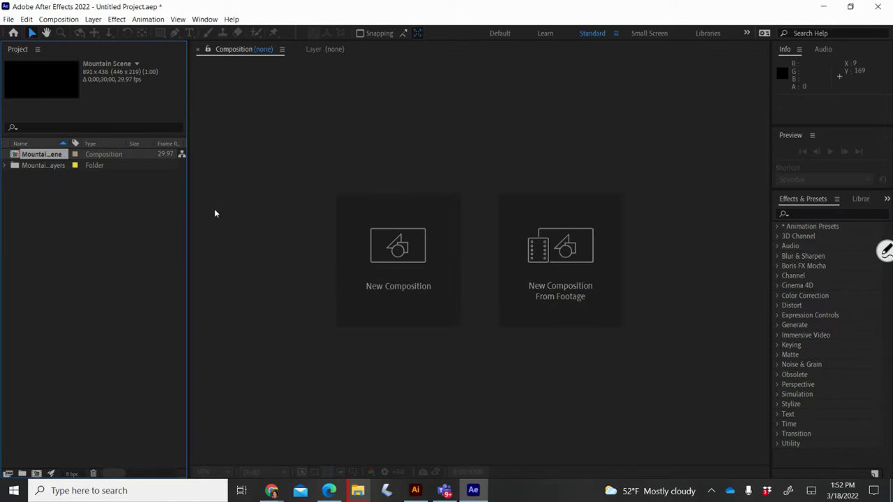
Open the Mountain Scene composition and set its viewer magnification to 100%.
double_click(39, 157)
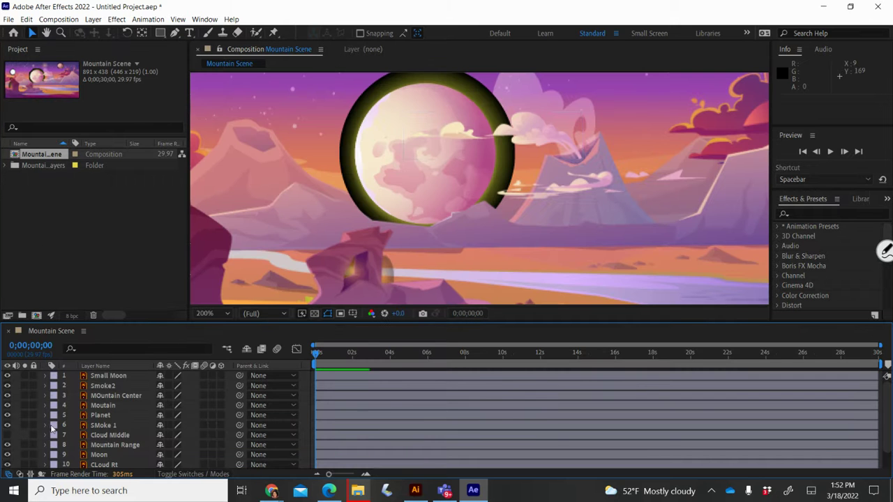
scroll(386, 253, up, 4)
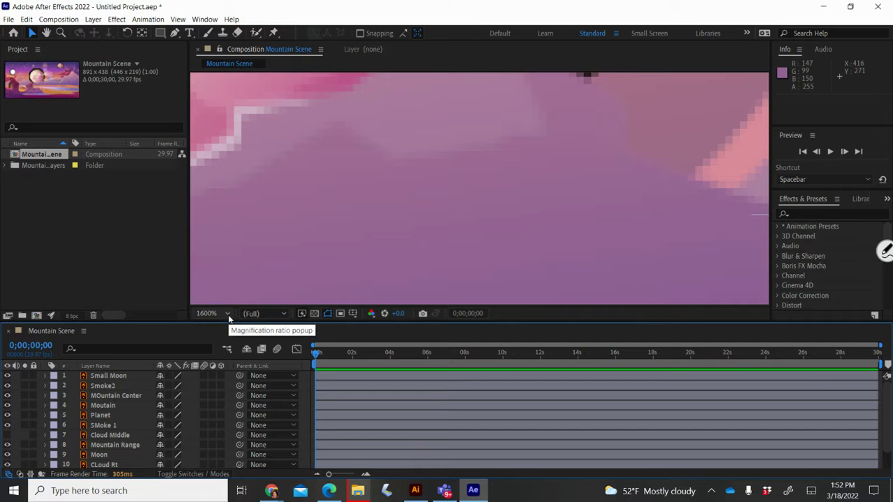
click(228, 315)
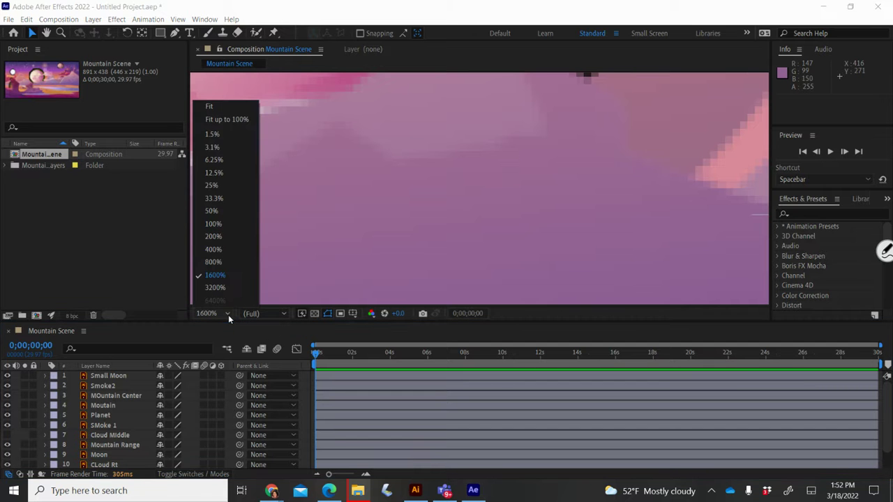
click(211, 224)
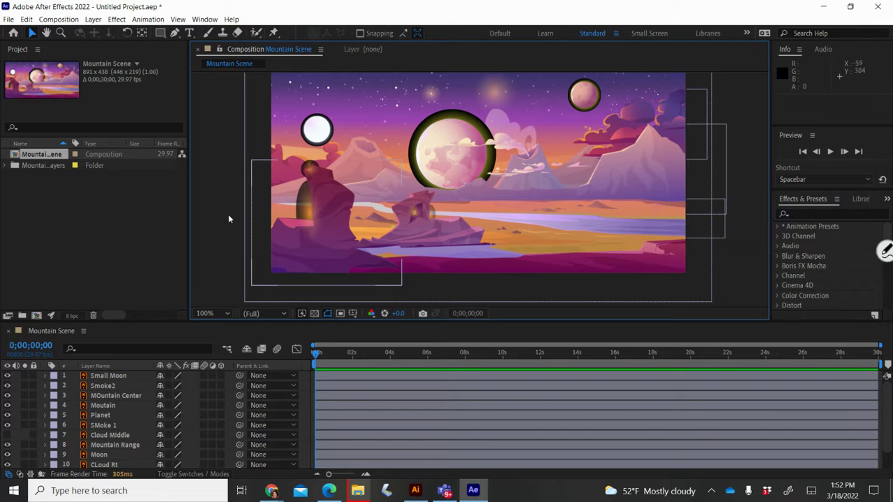
click(222, 313)
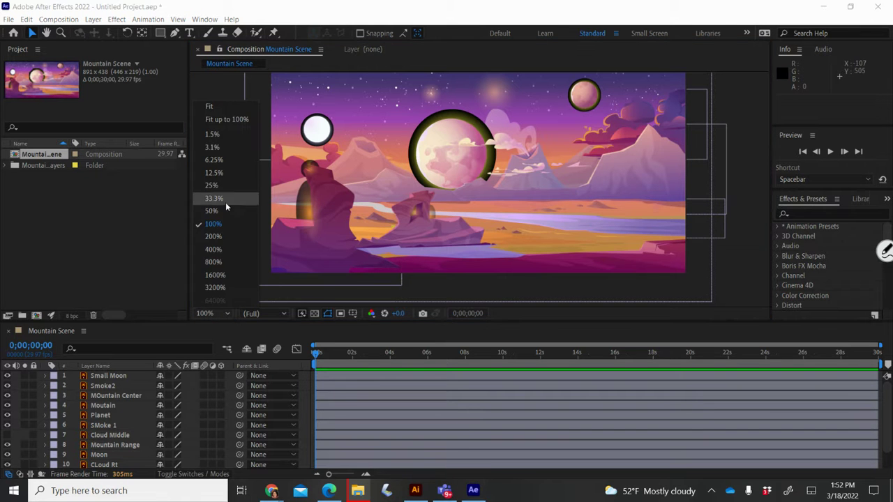
click(256, 313)
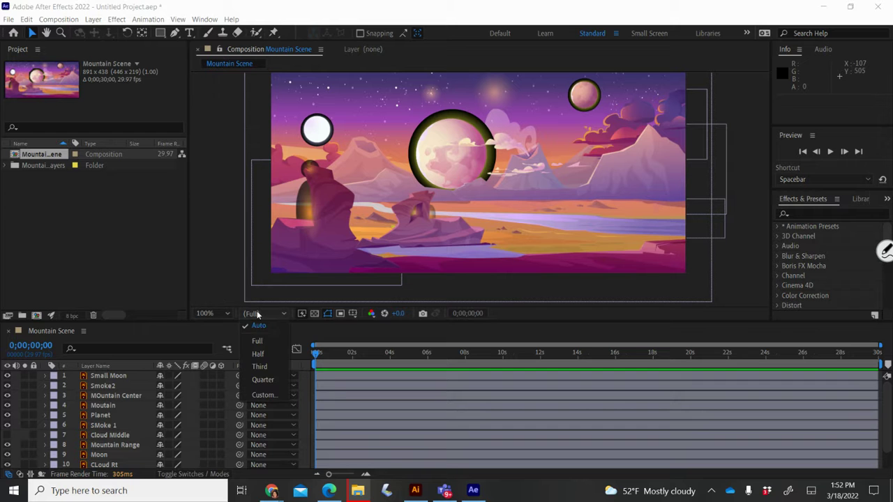
click(221, 312)
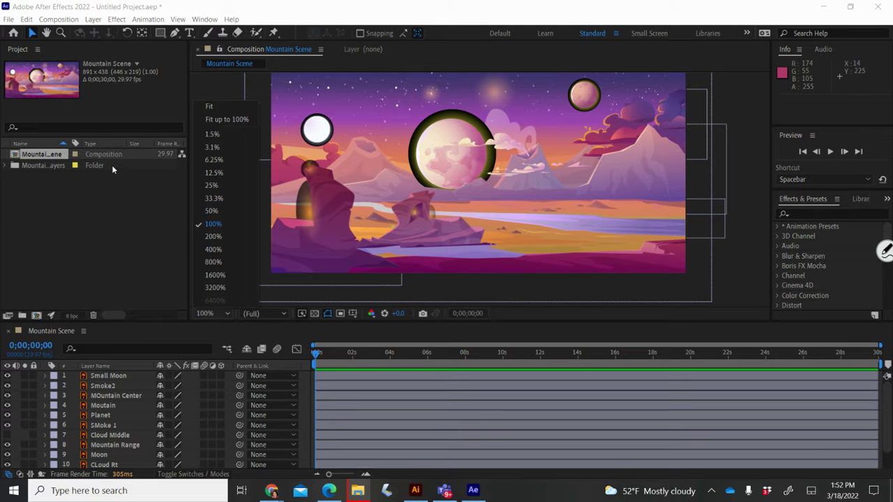
click(108, 201)
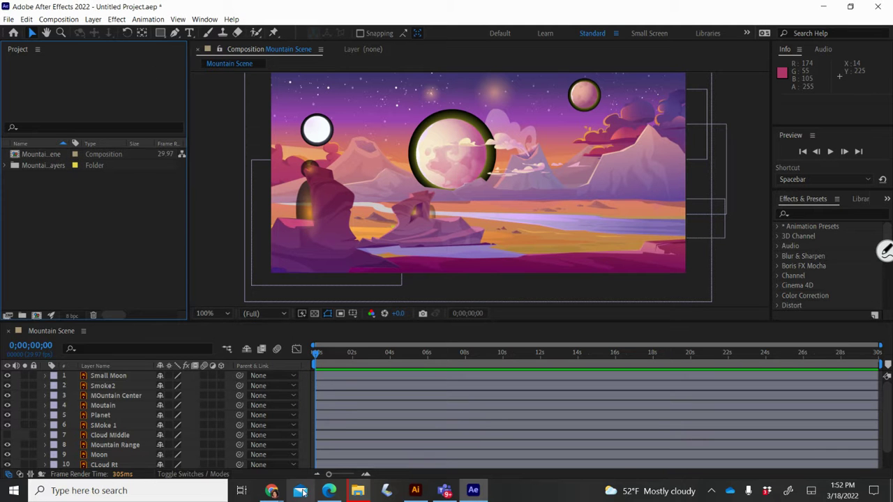
Cancel the interrupted copy of the 05 Walking Cycle file.
mouse_move(357, 492)
click(362, 435)
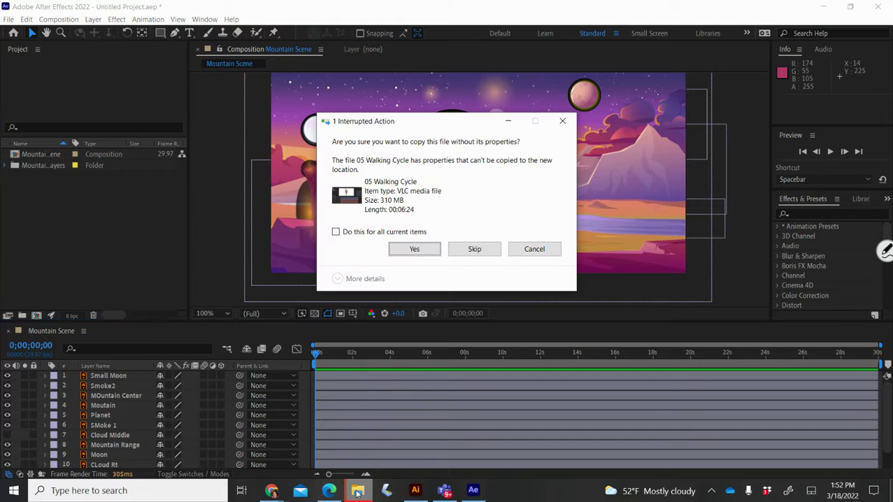
click(534, 249)
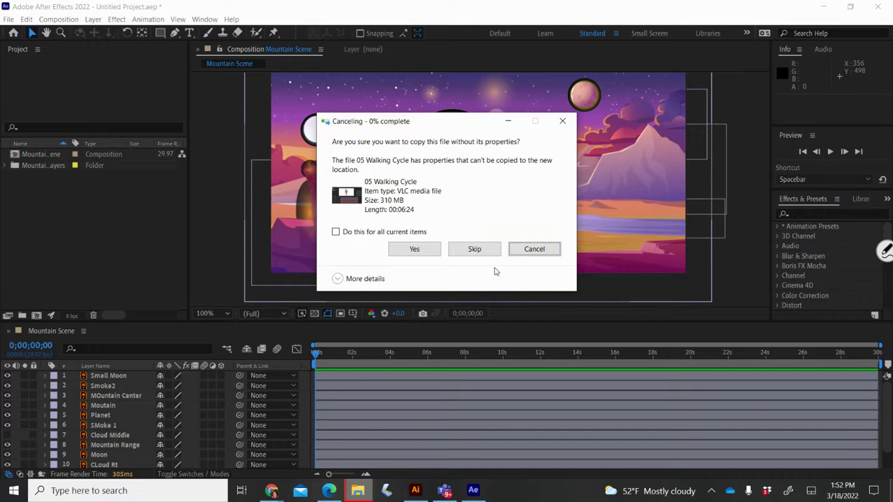
Import Man Animation-Rigged-3.ai from the Desktop's Animation folder as a Composition with Layer Size footage dimensions.
click(357, 492)
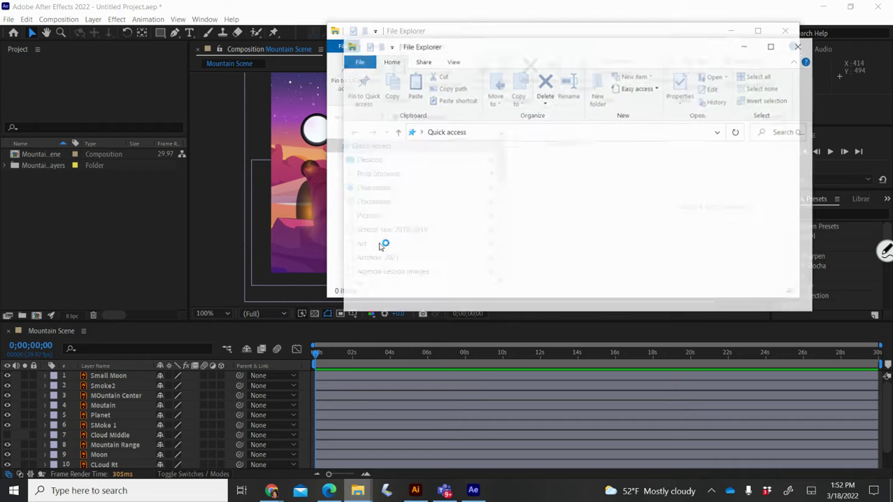
click(379, 173)
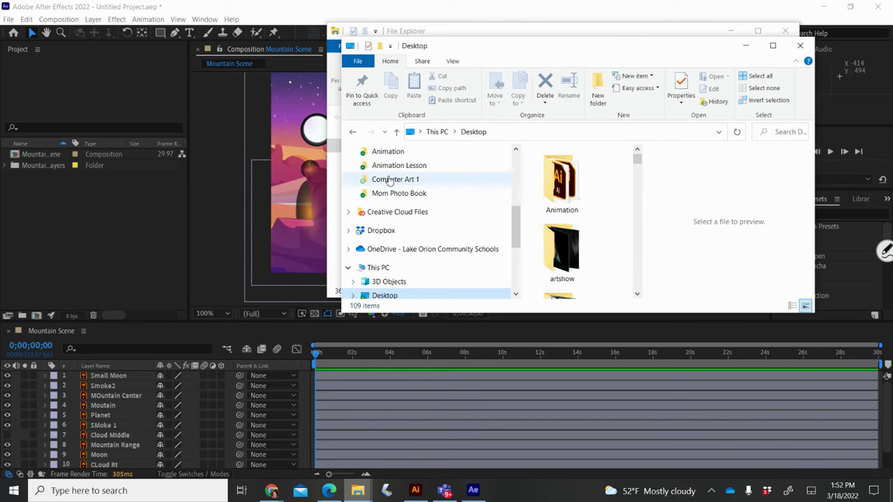
double_click(560, 185)
scroll(558, 187, down, 5)
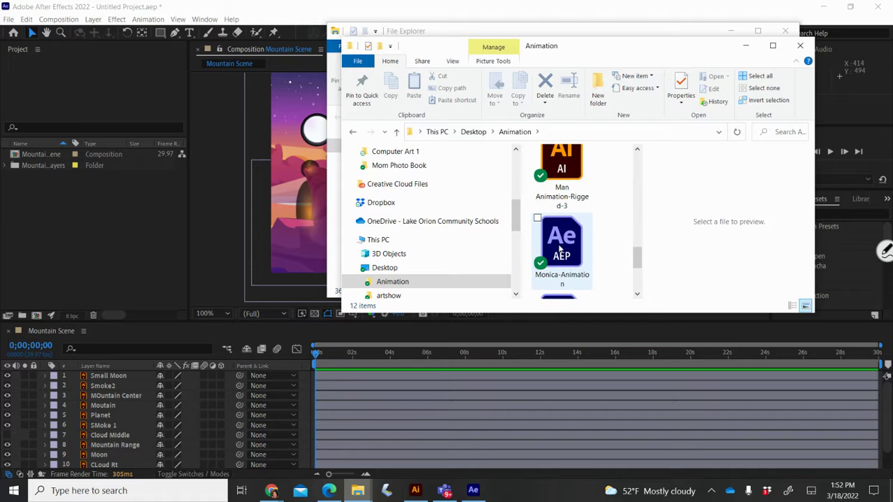
drag(561, 171, 106, 227)
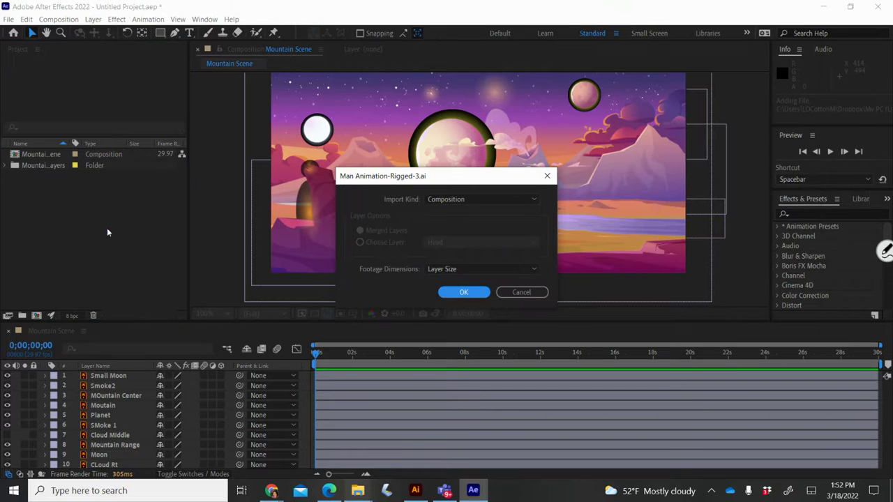
click(463, 293)
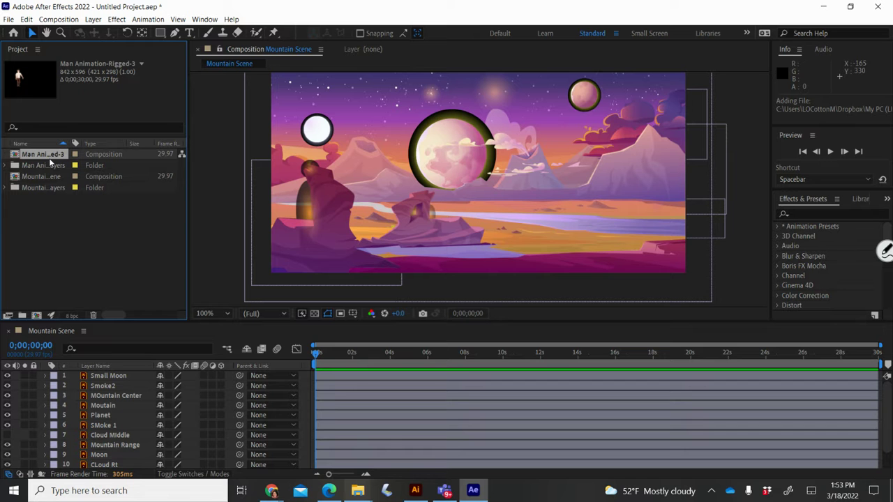
Copy all of the man's layers from the Man Animation-Rigged-3 composition and paste them above Small Moon in the Mountain Scene composition.
double_click(42, 154)
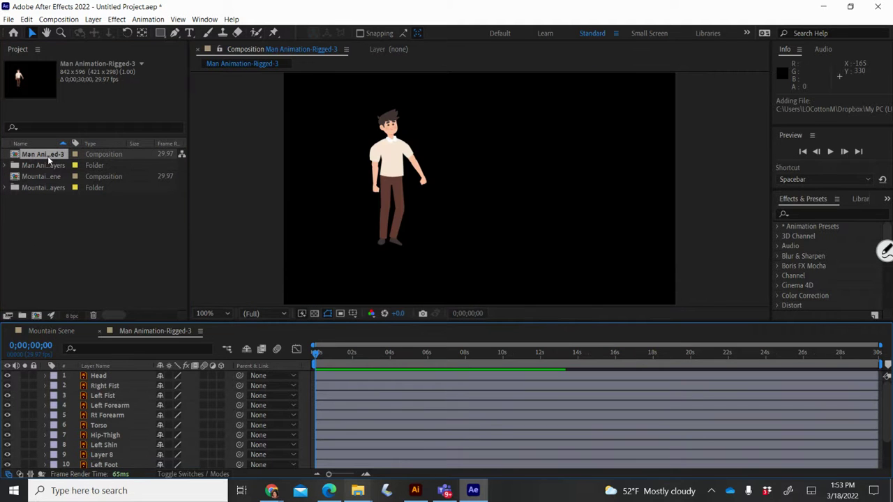
drag(341, 88, 441, 277)
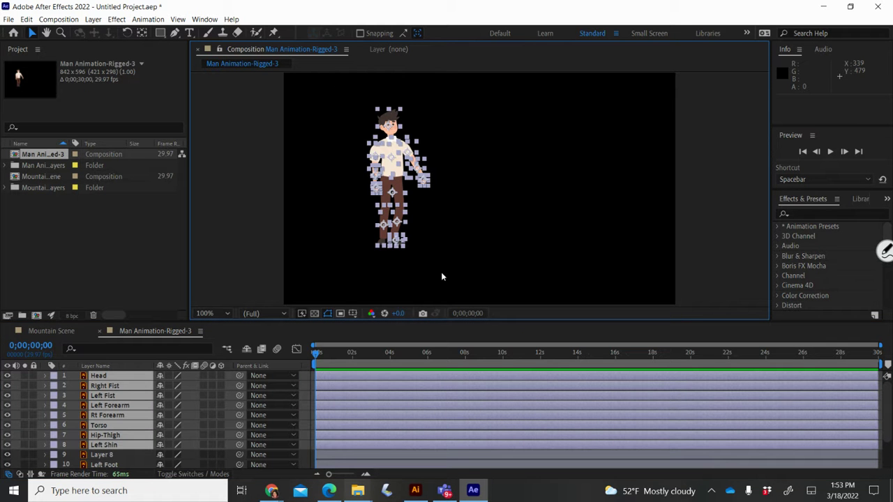
key(ctrl+c)
double_click(33, 176)
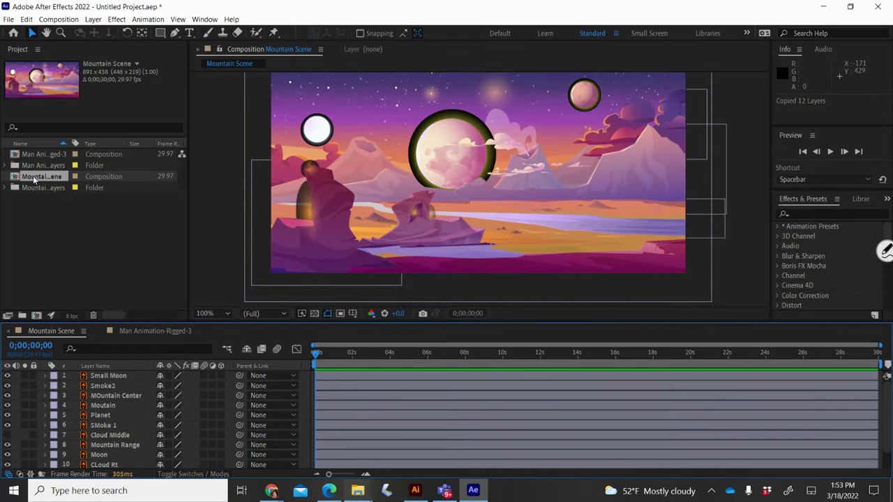
click(116, 377)
click(116, 376)
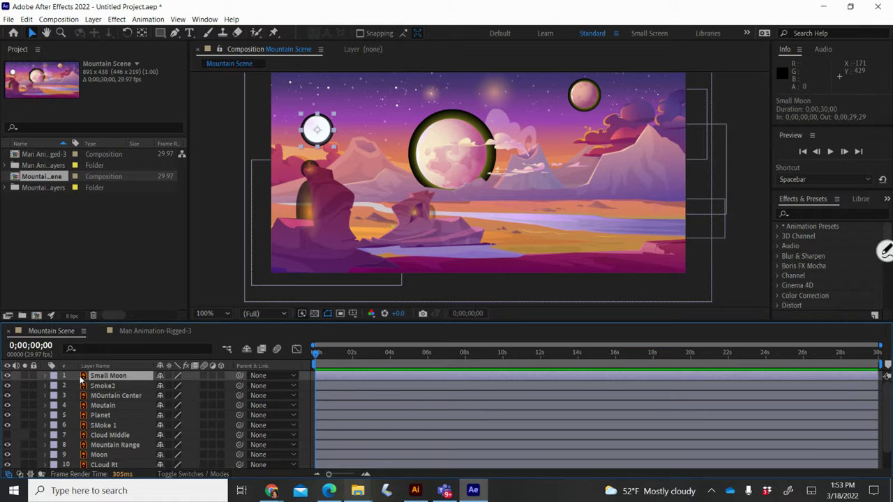
key(ctrl+v)
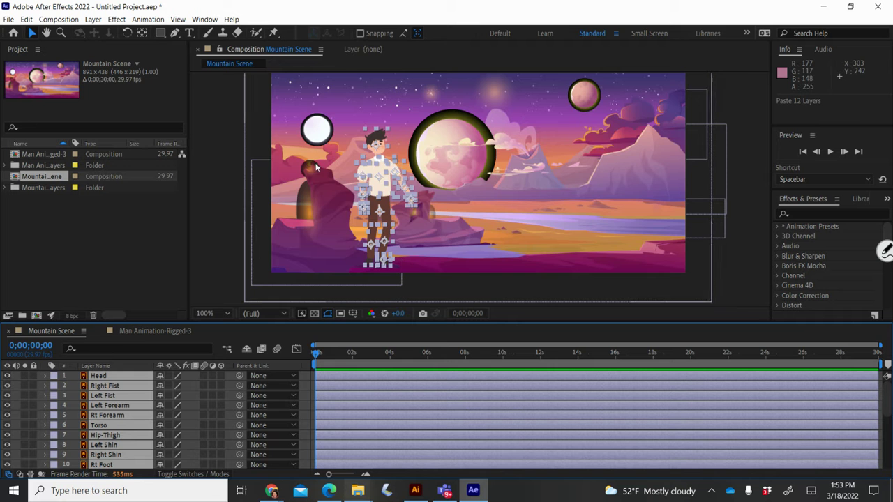
scroll(320, 141, down, 10)
scroll(320, 142, up, 13)
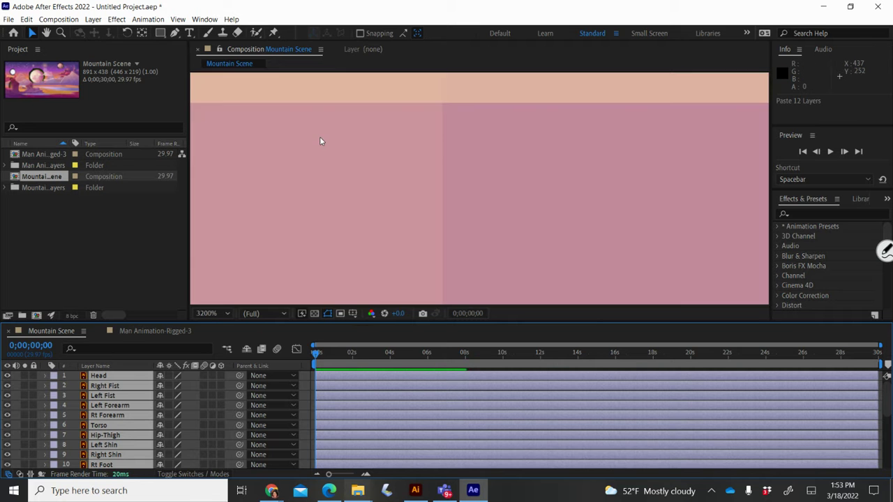
click(223, 313)
click(218, 224)
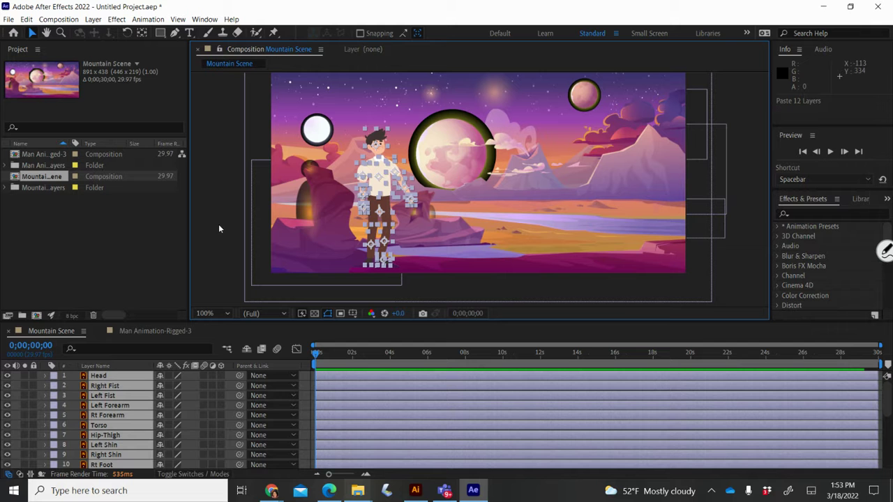
click(233, 226)
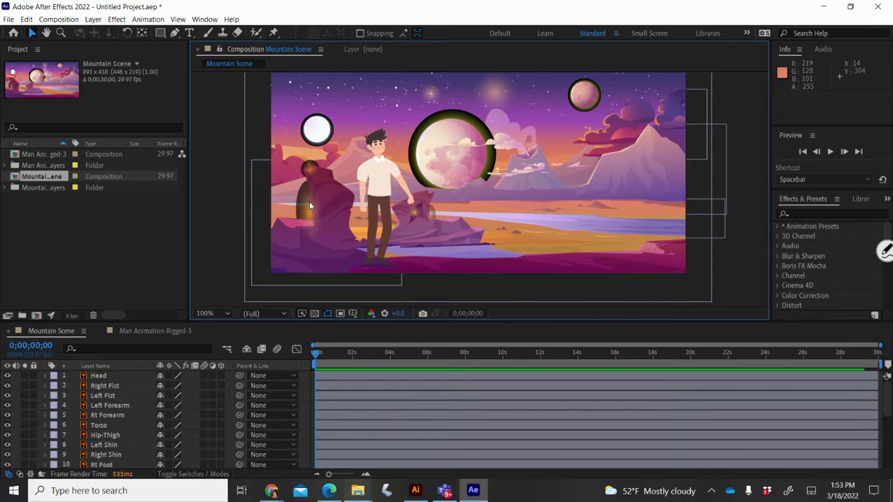
Select the man's Torso layer and reset the Standard workspace to its saved layout.
click(380, 194)
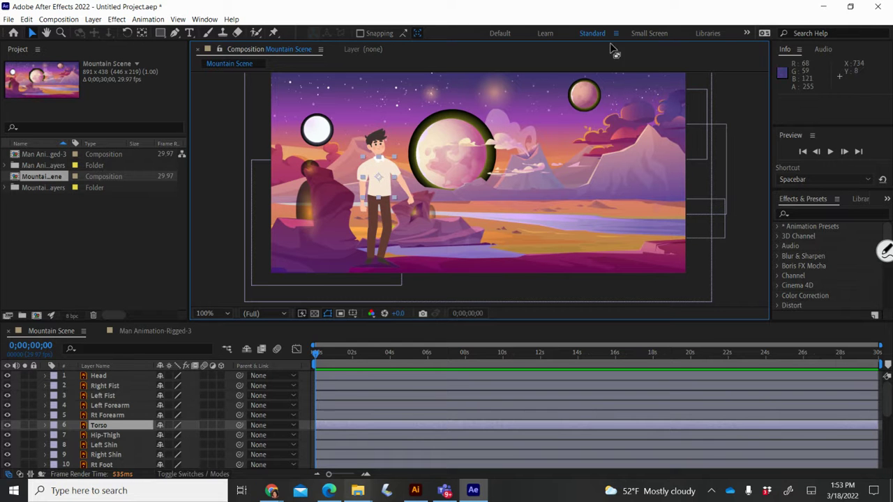
click(613, 35)
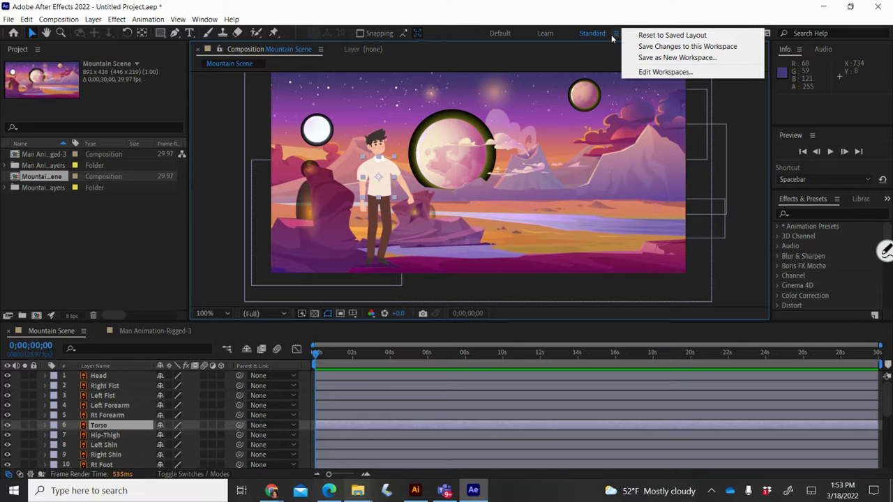
click(643, 36)
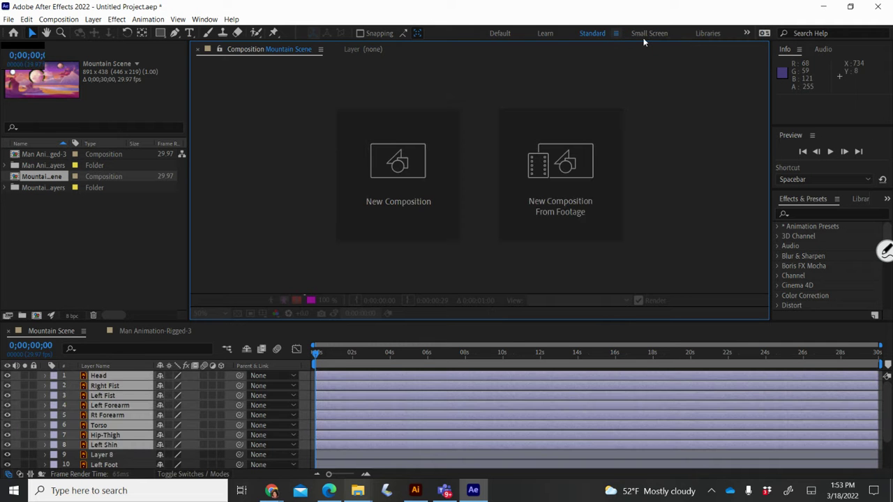
click(412, 177)
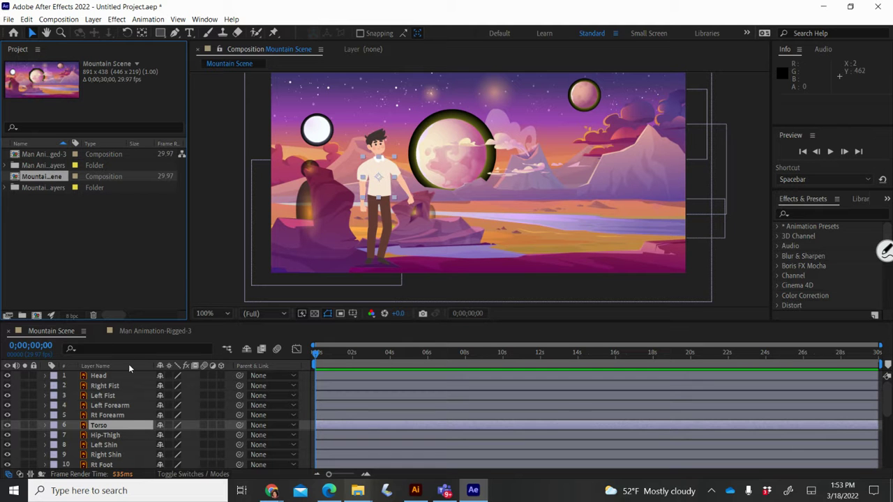
Compare the Man Animation-Rigged-3 composition with Mountain Scene and review the combined layer list in Mountain Scene.
click(61, 332)
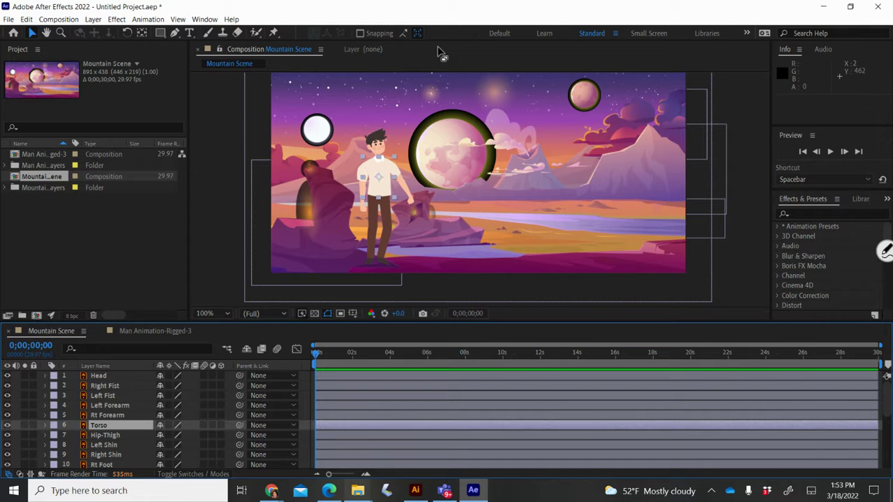
click(137, 328)
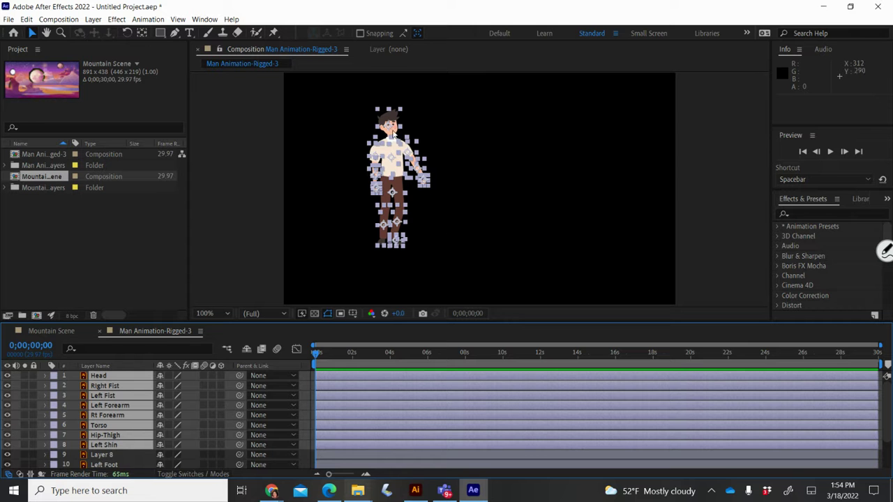
click(42, 332)
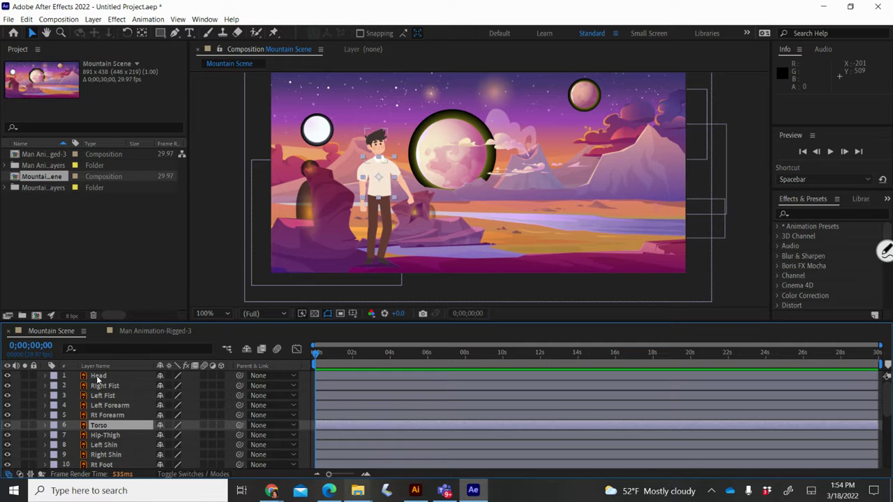
scroll(98, 379, down, 5)
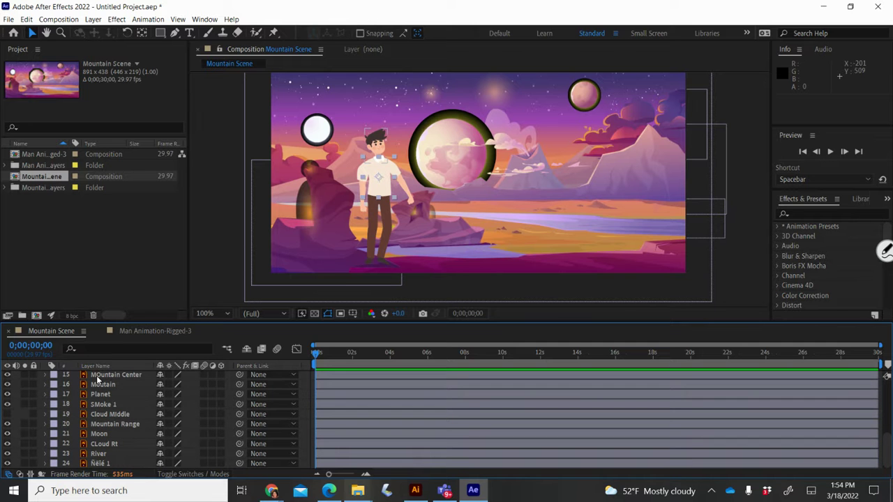
scroll(98, 379, up, 5)
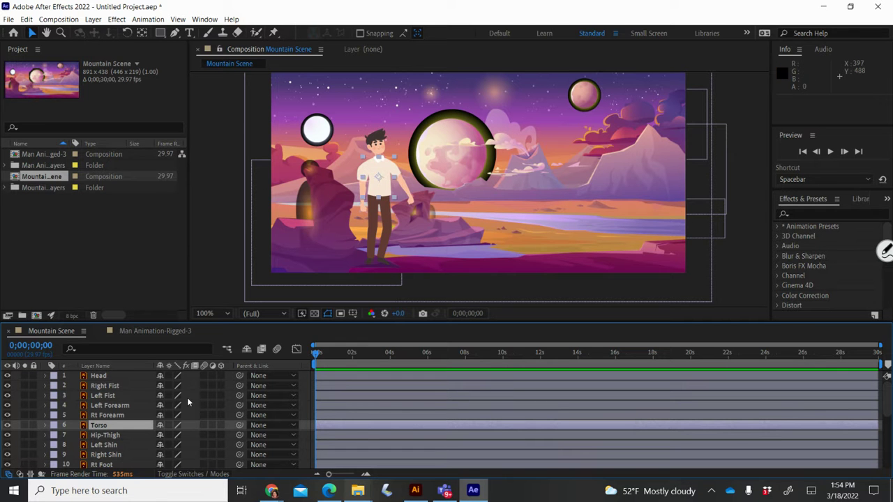
scroll(187, 403, down, 5)
scroll(187, 402, up, 5)
Save the project in the Desktop's Animation folder, naming the file with the author's first name followed by "-Animation-Final".
click(9, 19)
mouse_move(28, 126)
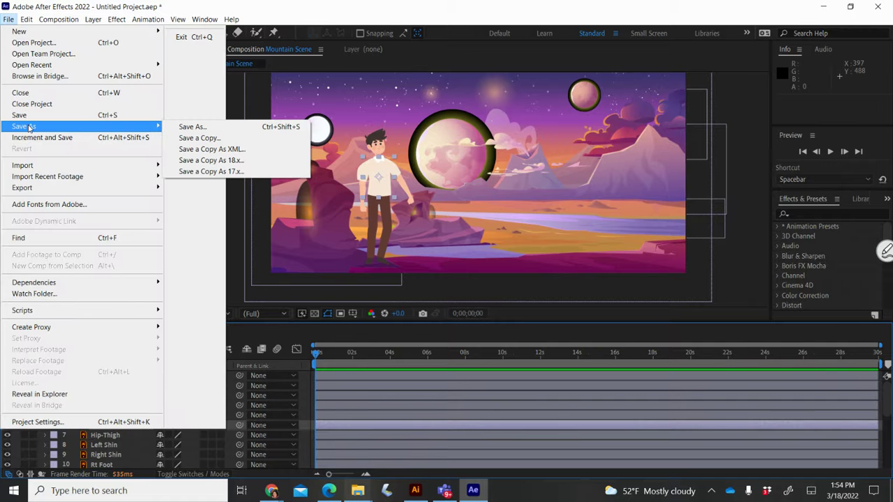
click(197, 126)
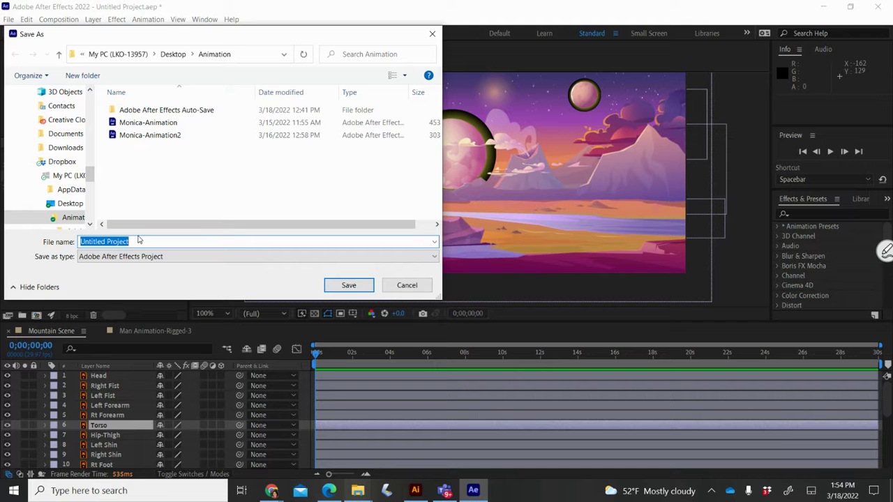
click(138, 241)
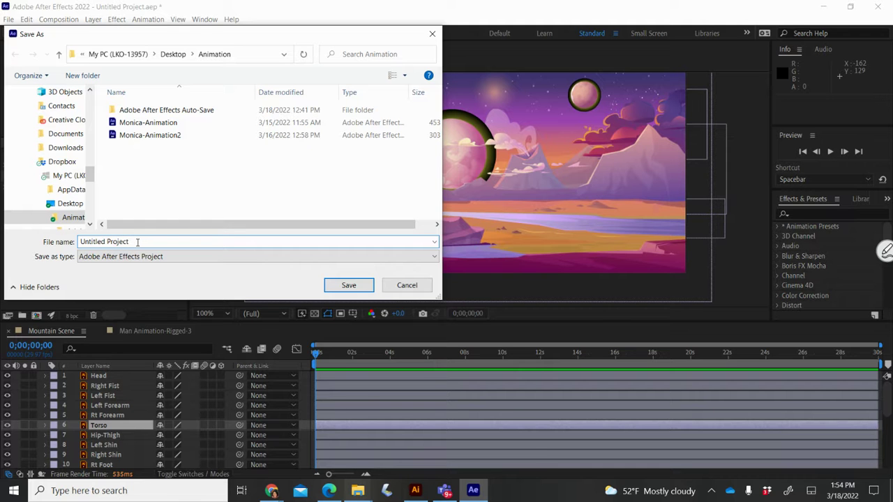
key(BackSpace)
key(BackSpace)
key(BackSpace)
key(BackSpace)
key(BackSpace)
key(BackSpace)
key(BackSpace)
key(BackSpace)
key(BackSpace)
key(BackSpace)
key(BackSpace)
key(BackSpace)
key(BackSpace)
key(BackSpace)
key(BackSpace)
text(Monica-Animation-Final)
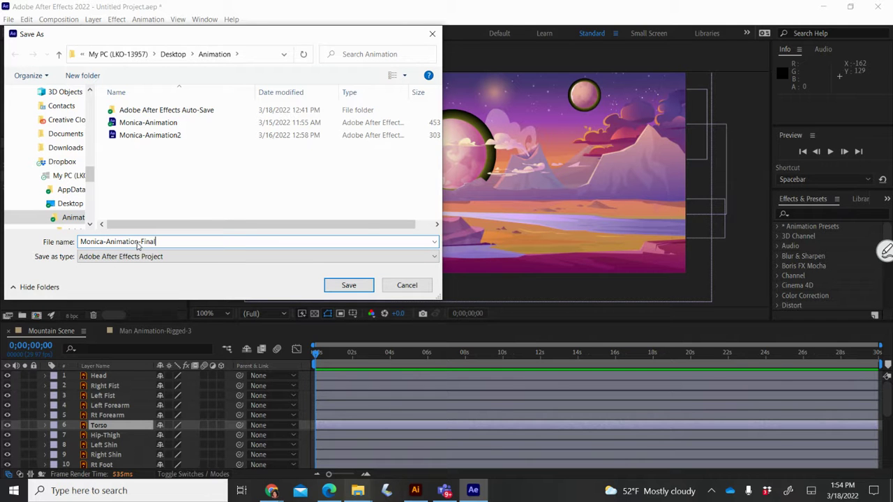
click(365, 285)
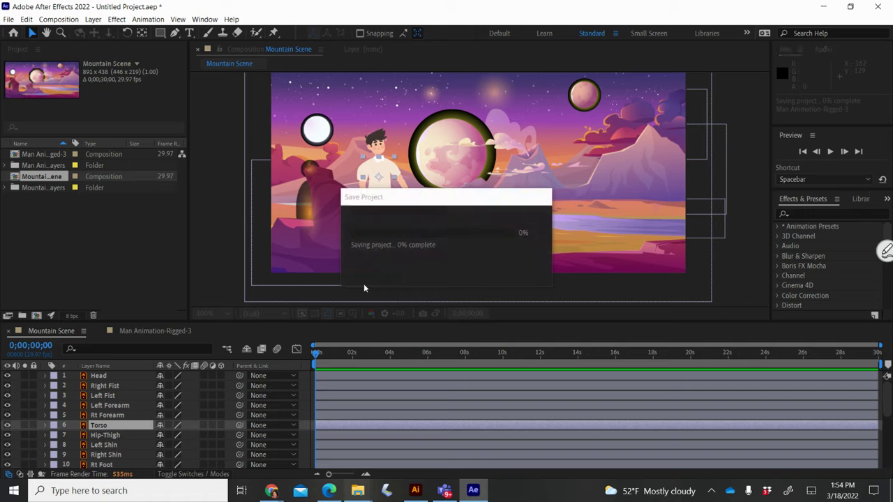